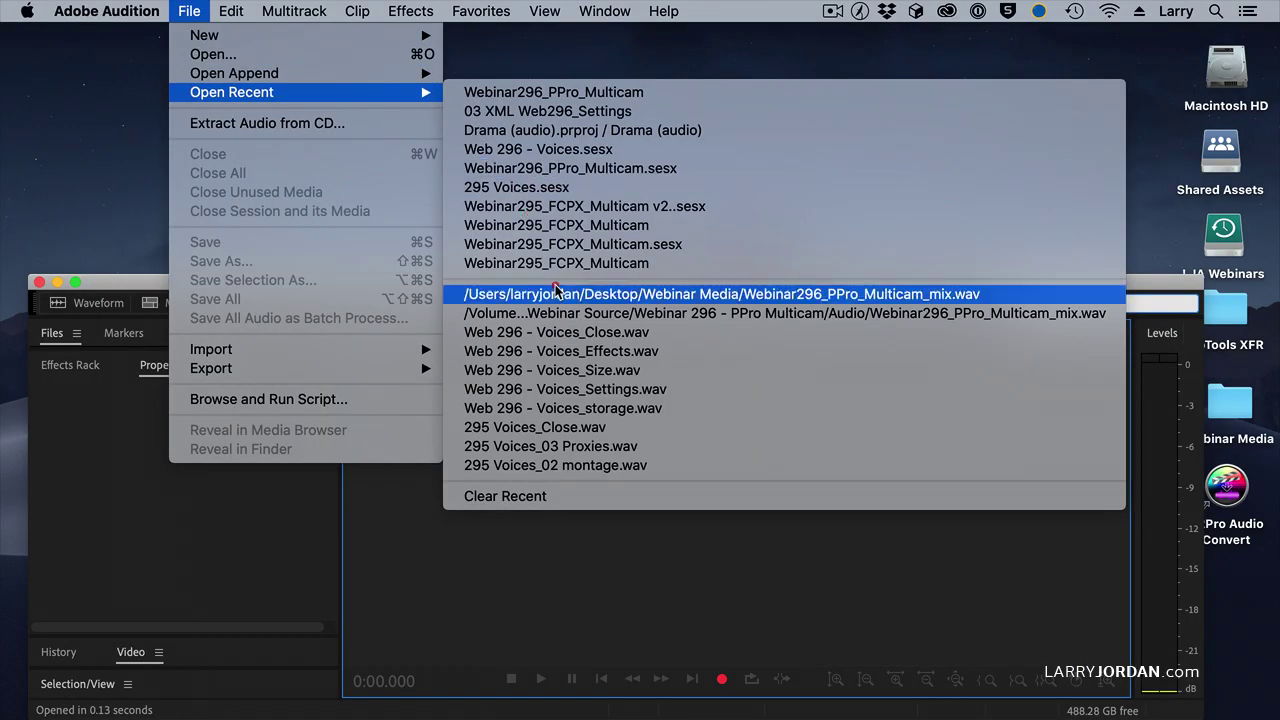
Open Webinar296_PPro_Multicam_mix.wav from recent files and show the Amplitude Statistics panel beside it
{"action": "left_click", "coordinate": [569, 296]}
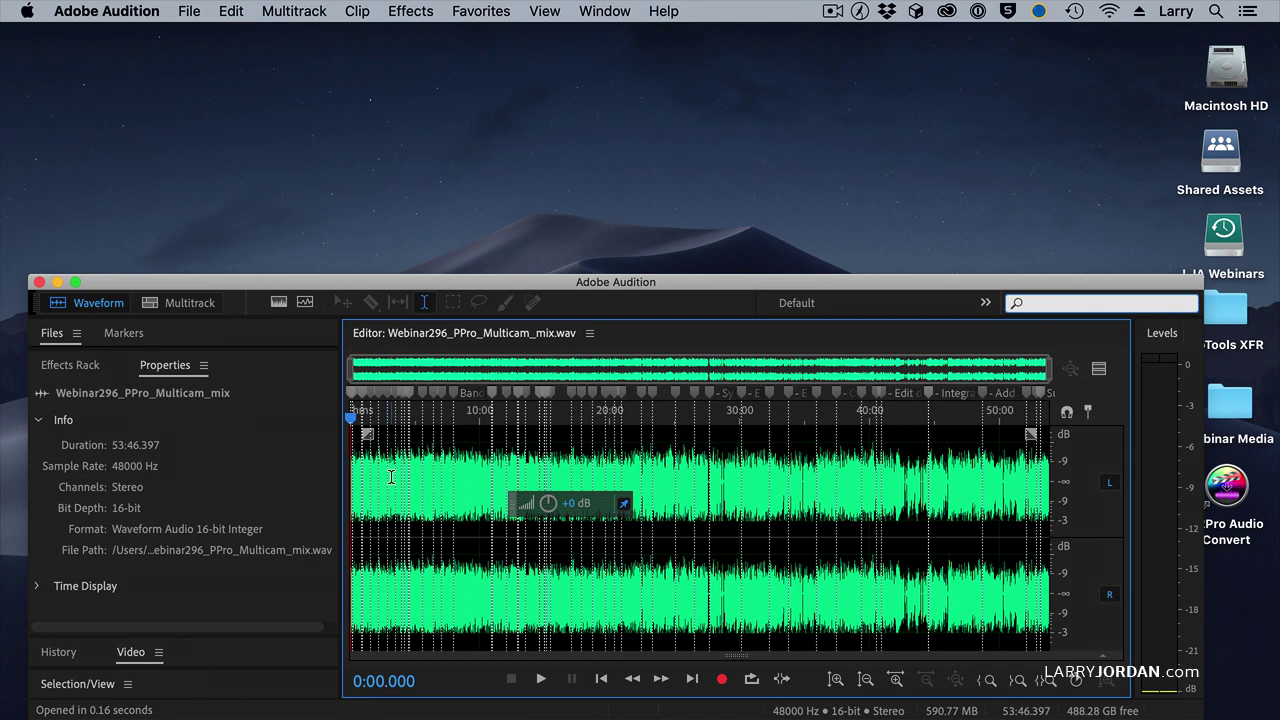
{"action": "left_click", "coordinate": [603, 11]}
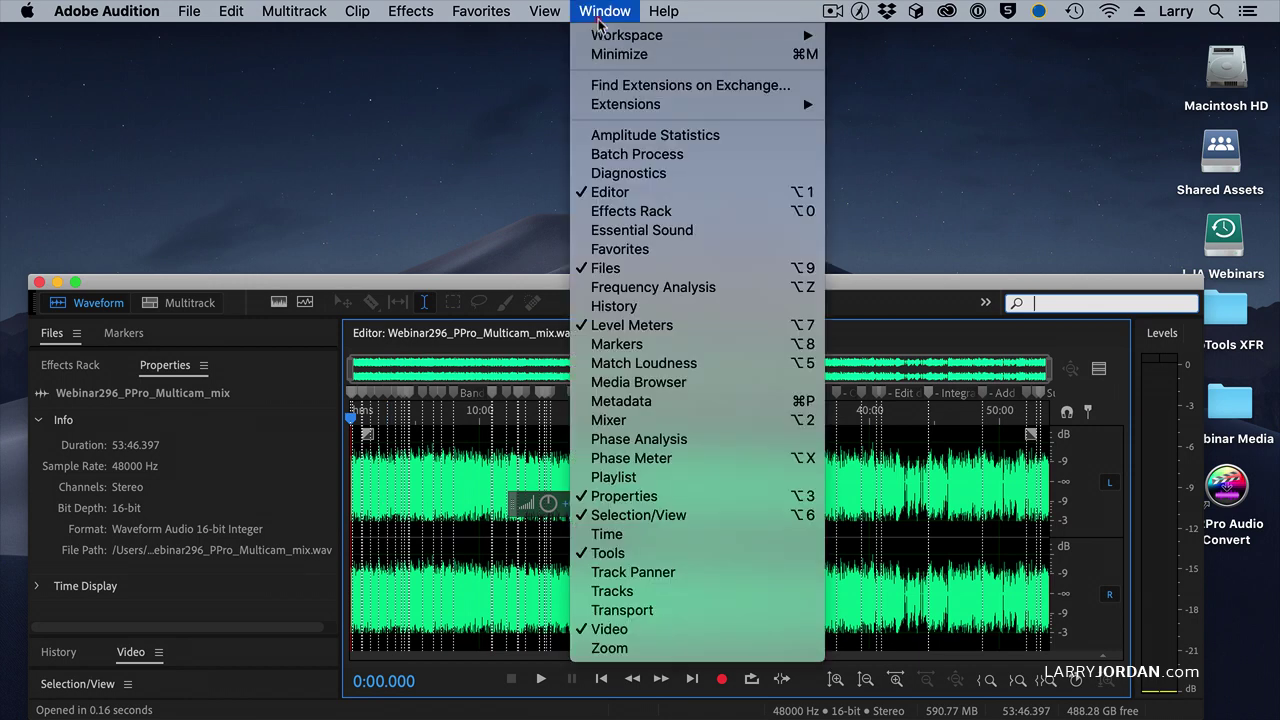
{"action": "left_click", "coordinate": [603, 136]}
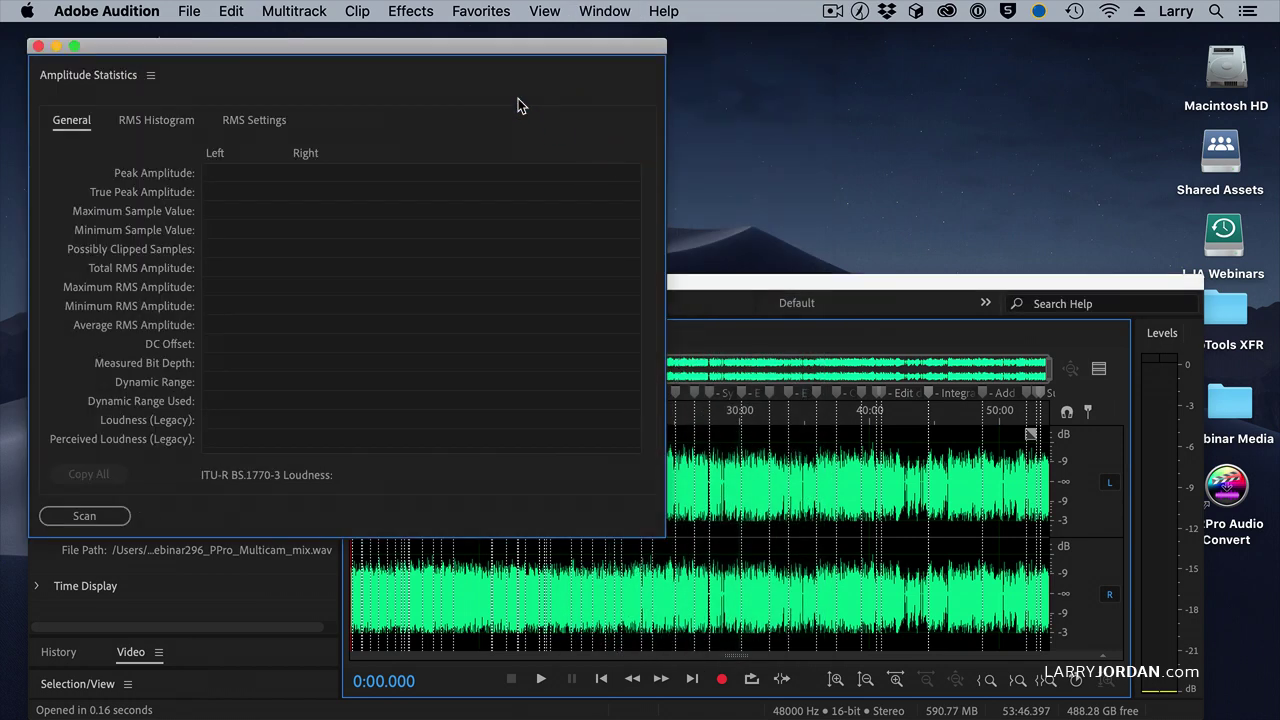
{"action": "left_click_drag", "start_coordinate": [469, 50], "coordinate": [511, 41]}
Scan the whole file, reporting -3.00 dB peak, -19.06 dB total RMS and no clipped samples
{"action": "left_click", "coordinate": [132, 513]}
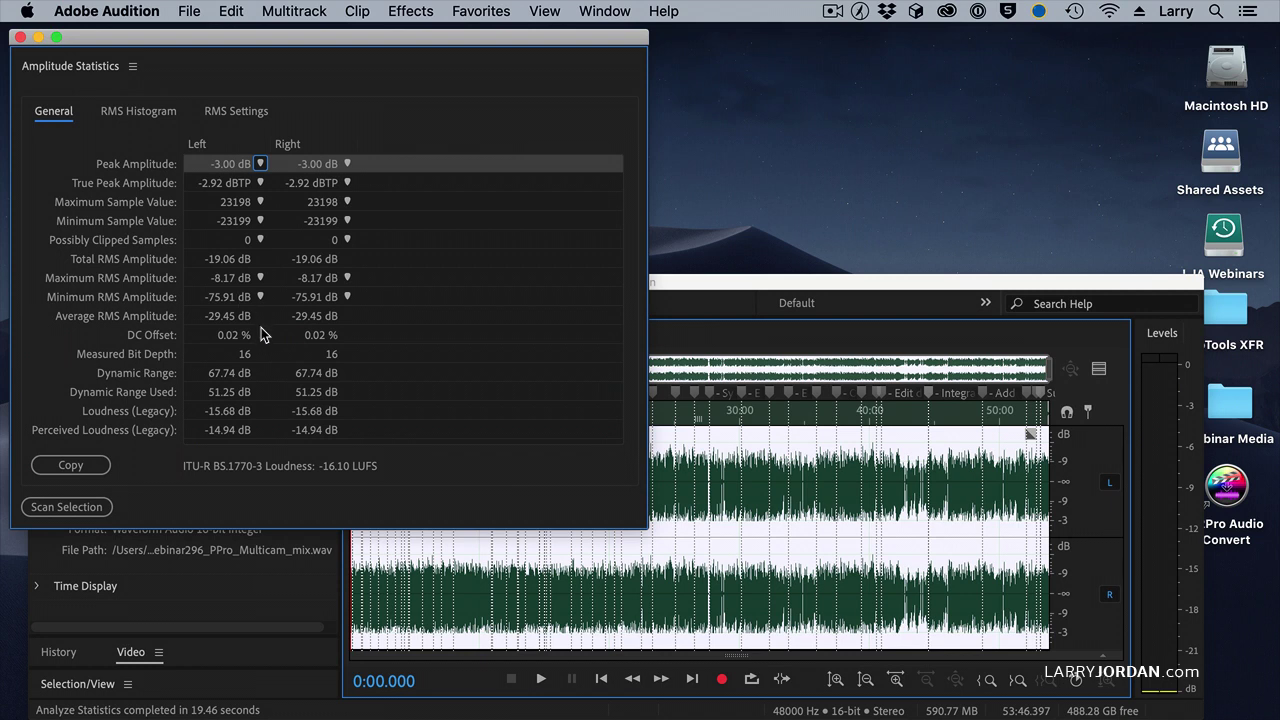
{"action": "left_click", "coordinate": [103, 470]}
{"action": "left_click", "coordinate": [605, 11]}
{"action": "left_click", "coordinate": [520, 125]}
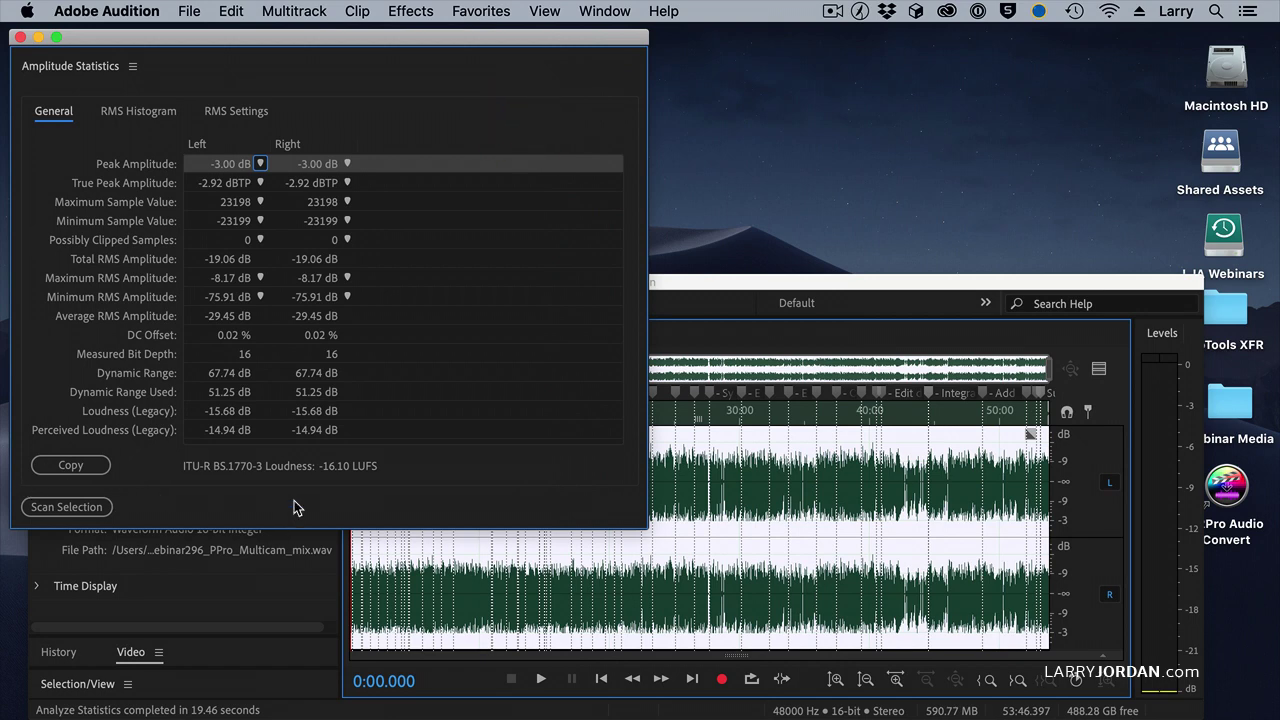